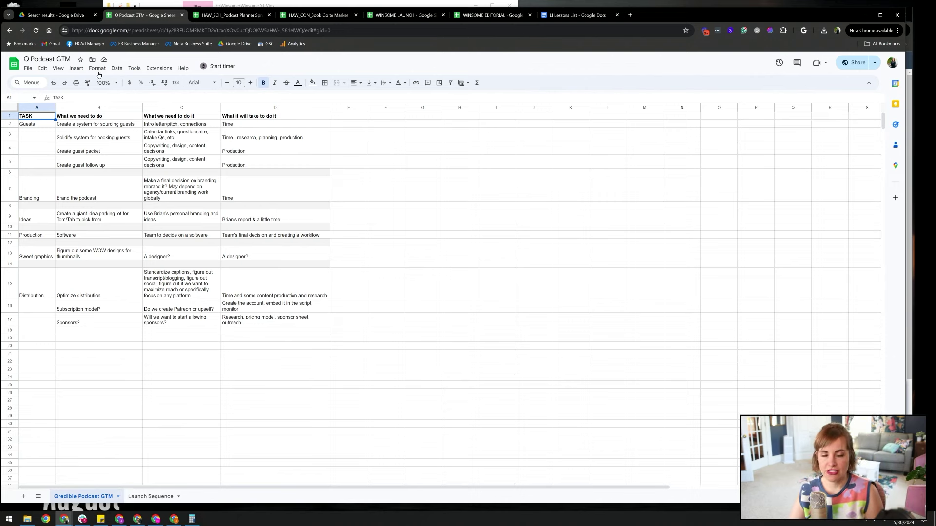
- Zoom the task table to 150% and select the Ideas task in cell A9
left_click(117, 84)
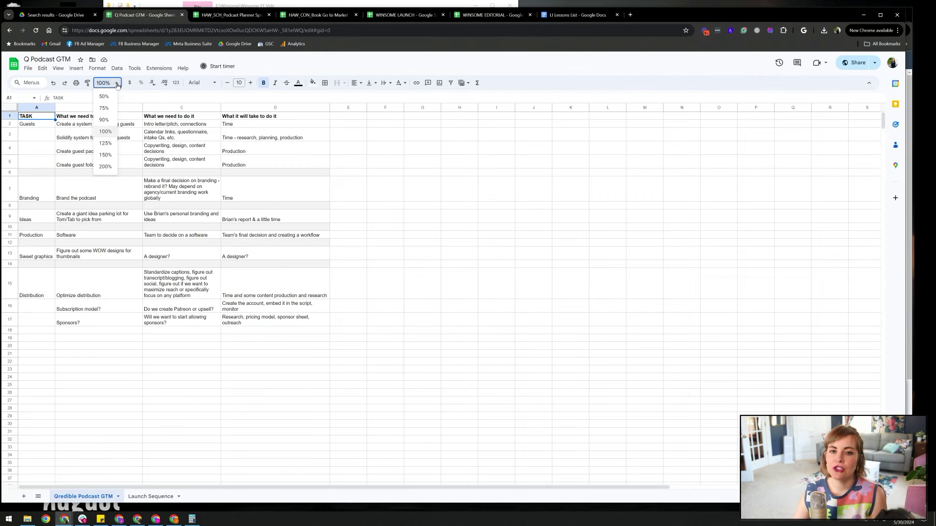
left_click(105, 155)
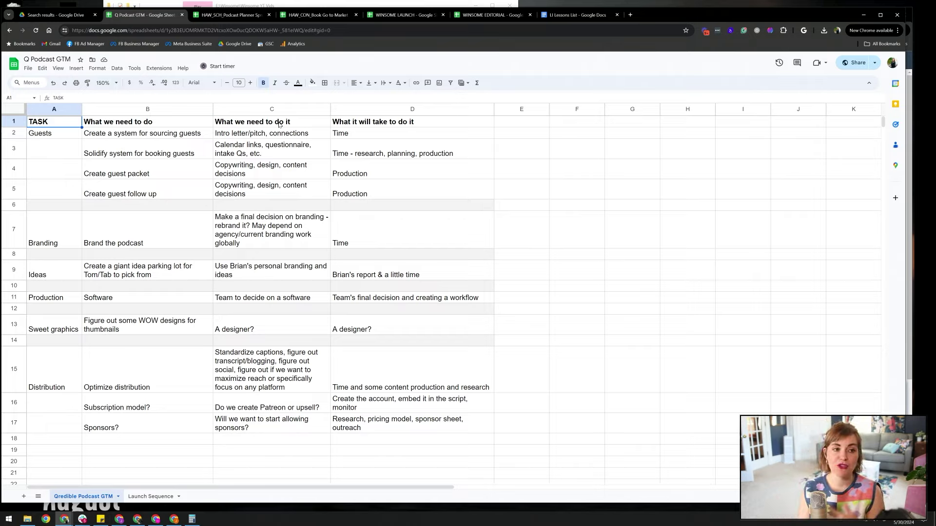
left_click(49, 271)
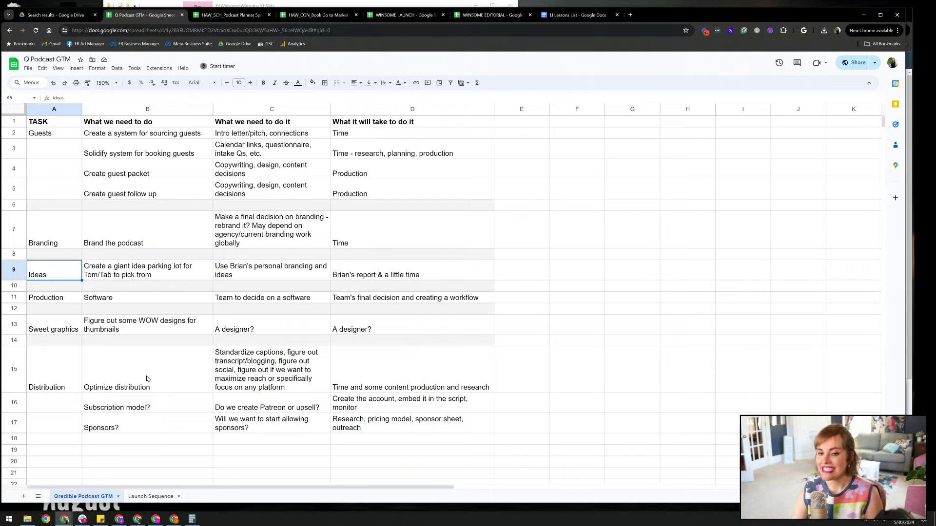
left_click(59, 299)
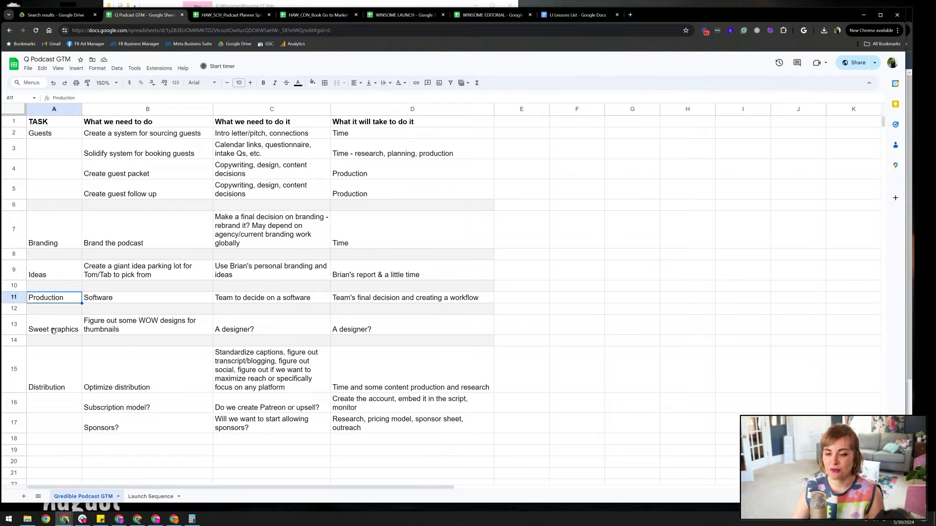
left_click(54, 331)
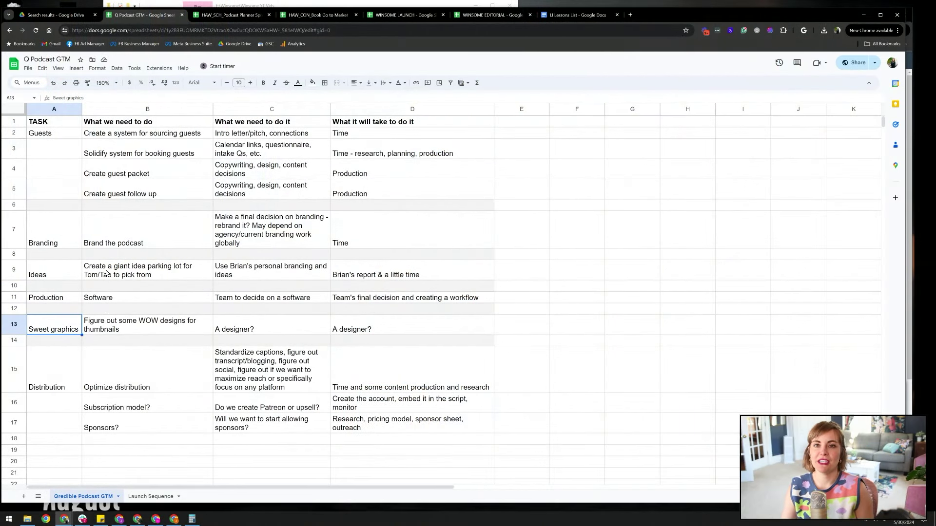
left_click(50, 382)
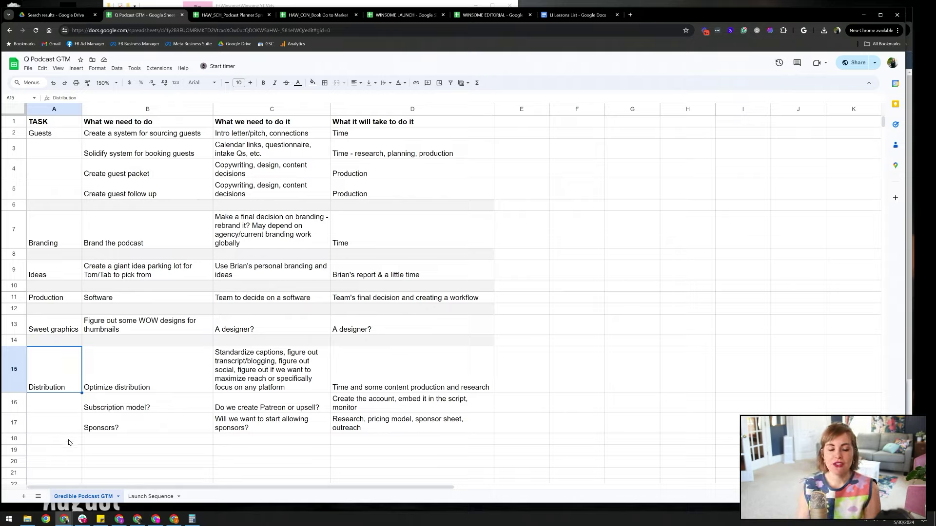
key("ctrl+Home")
key("Right")
key("Right")
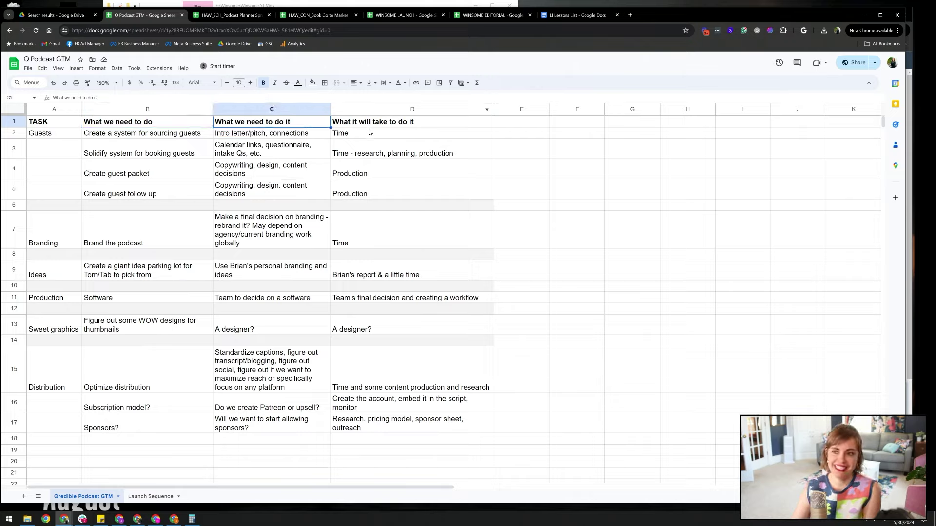
key("Right")
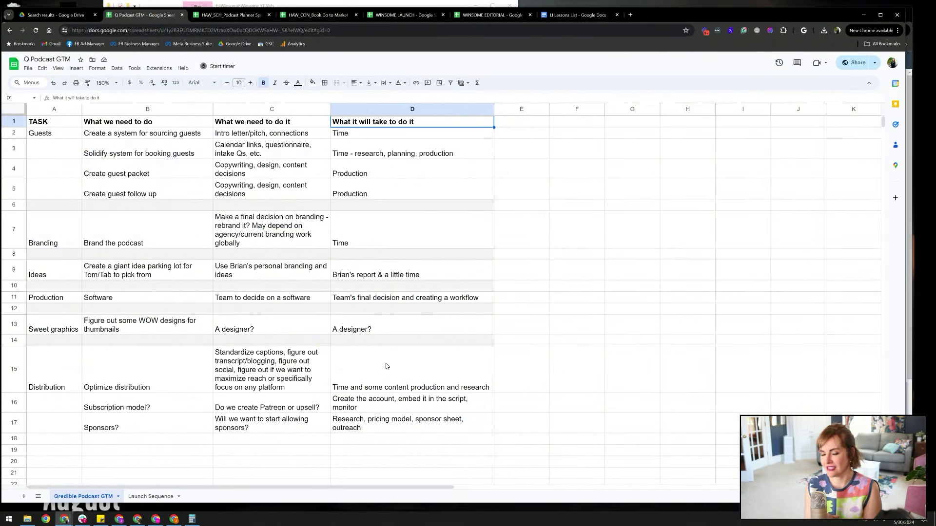
left_click(201, 174)
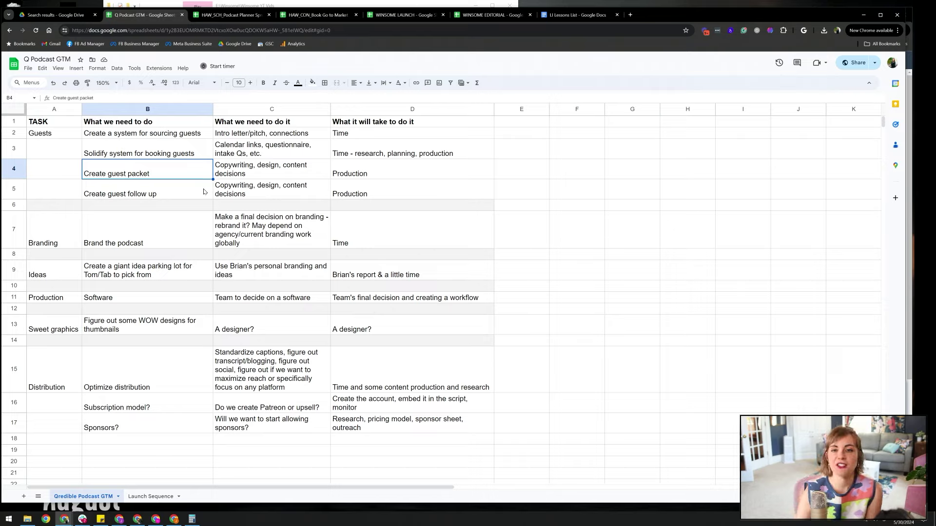
left_click(204, 191)
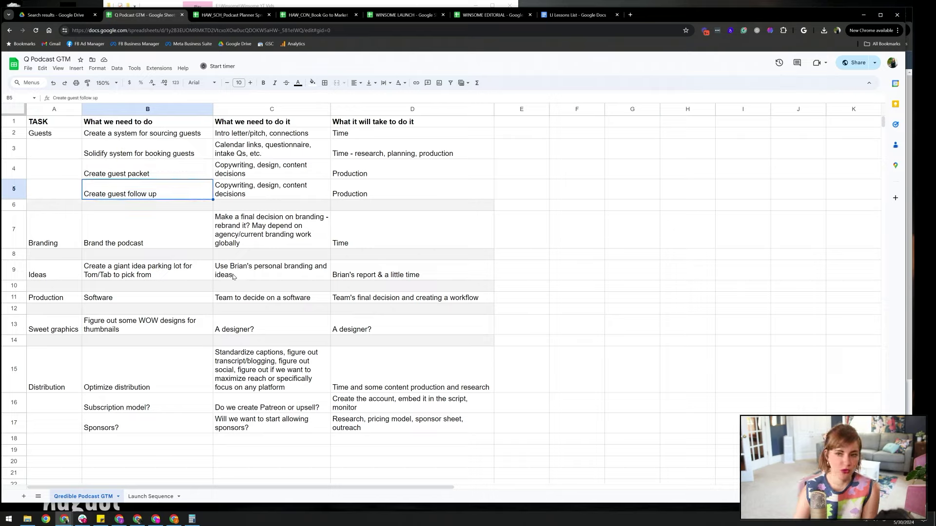
left_click_drag(287, 140, 299, 190)
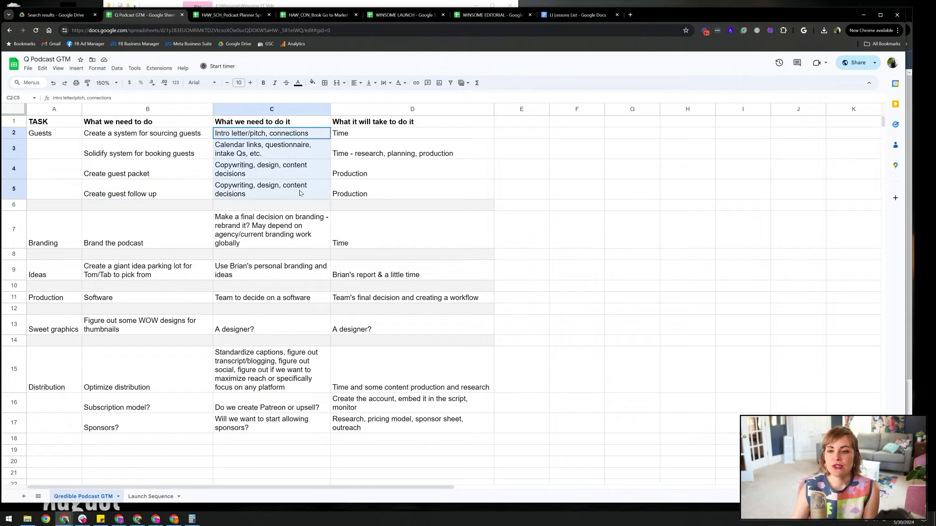
left_click(272, 229)
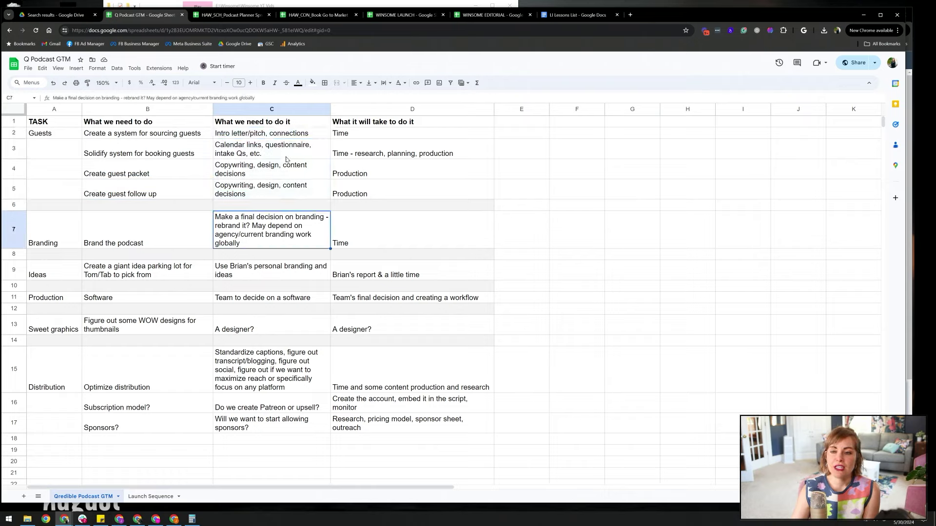
left_click(154, 135)
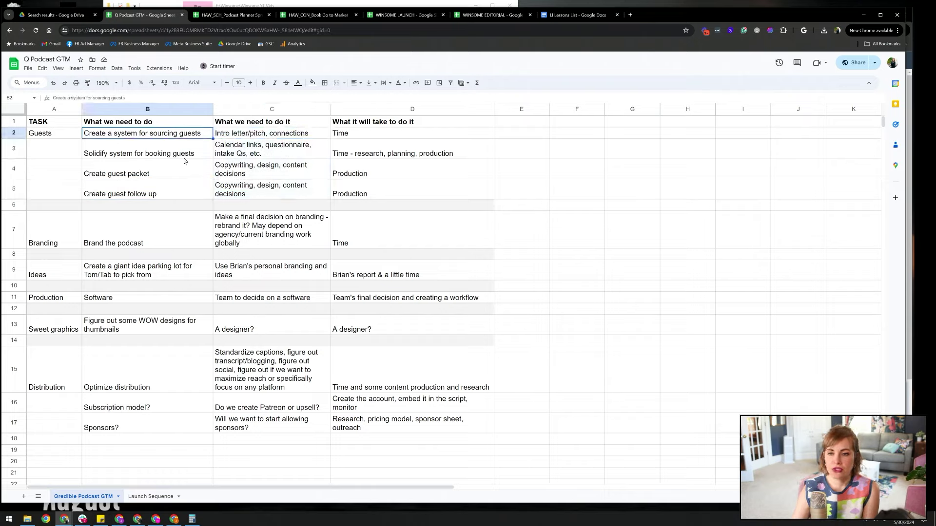
left_click(300, 135)
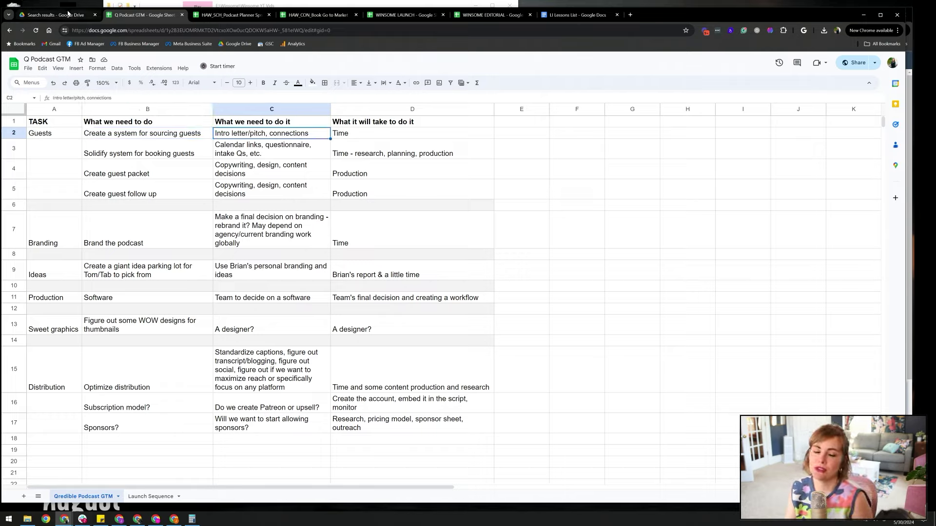
mouse_move(69, 16)
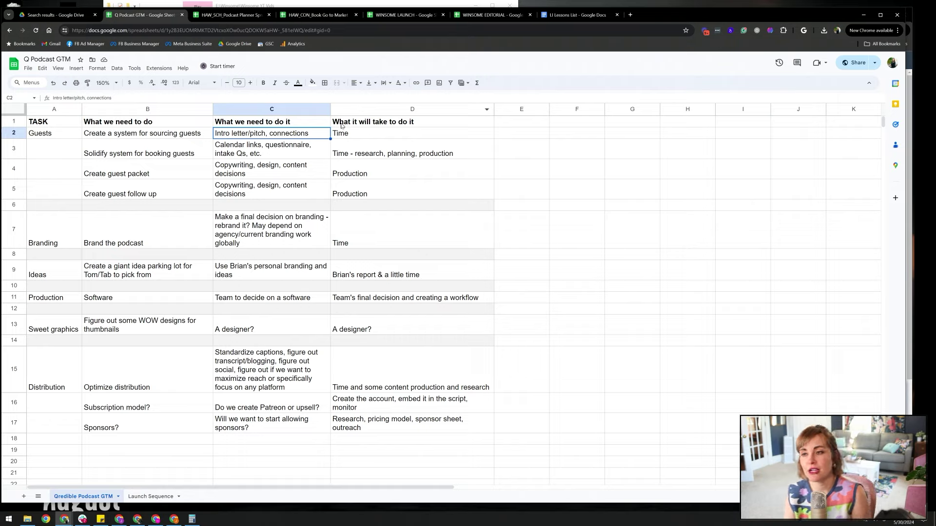
left_click(202, 155)
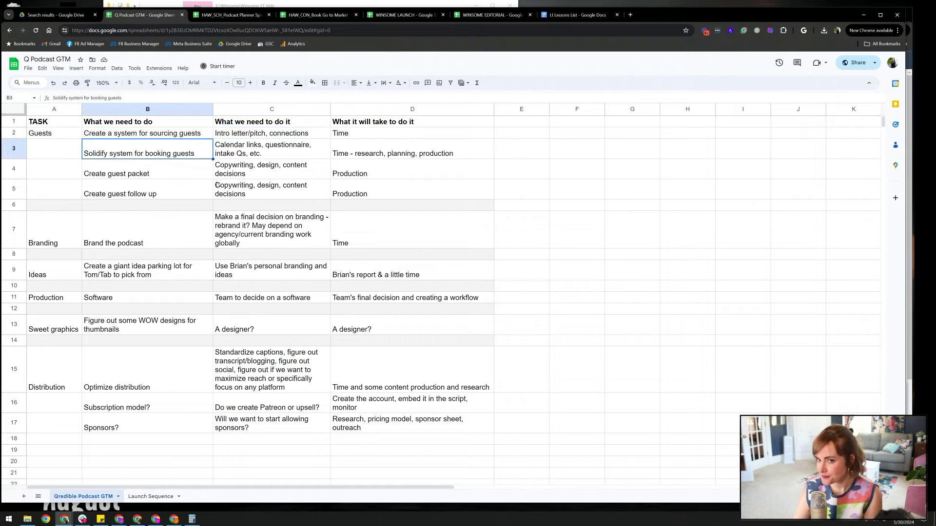
left_click(269, 154)
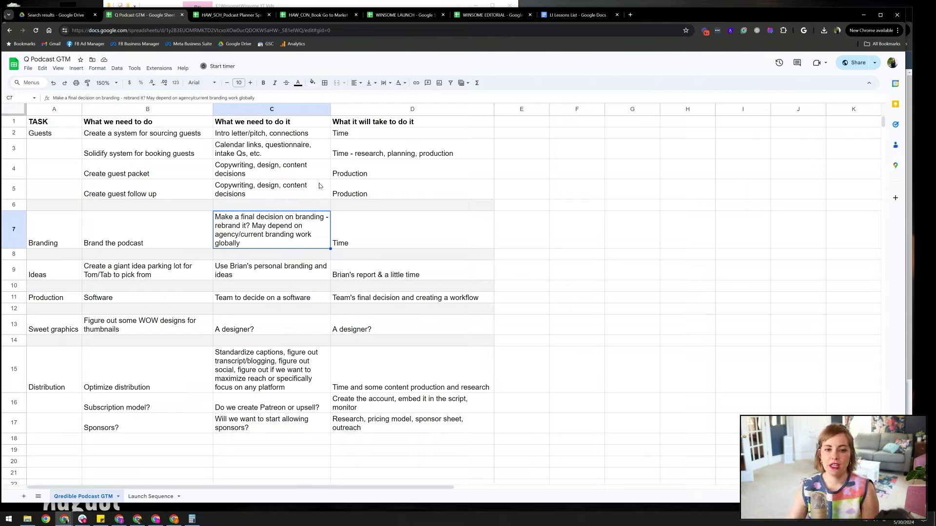
left_click(406, 223)
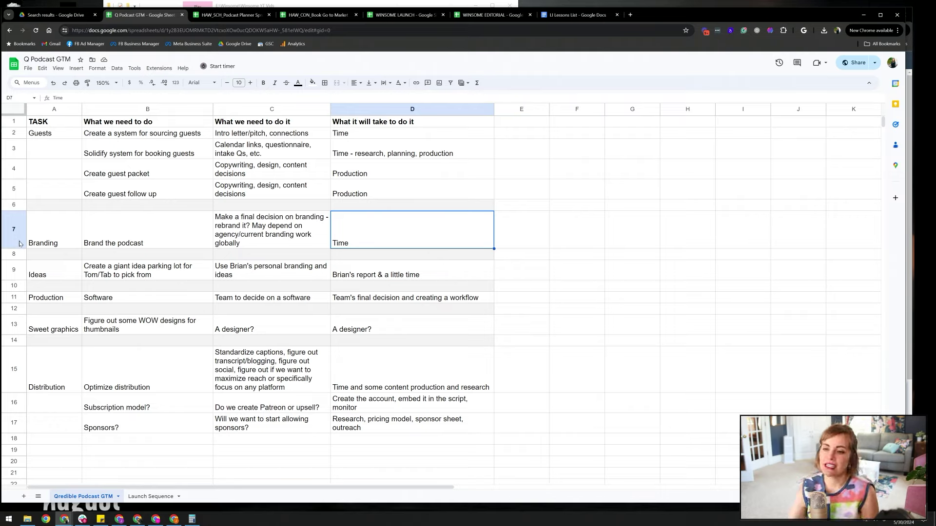
left_click(14, 269)
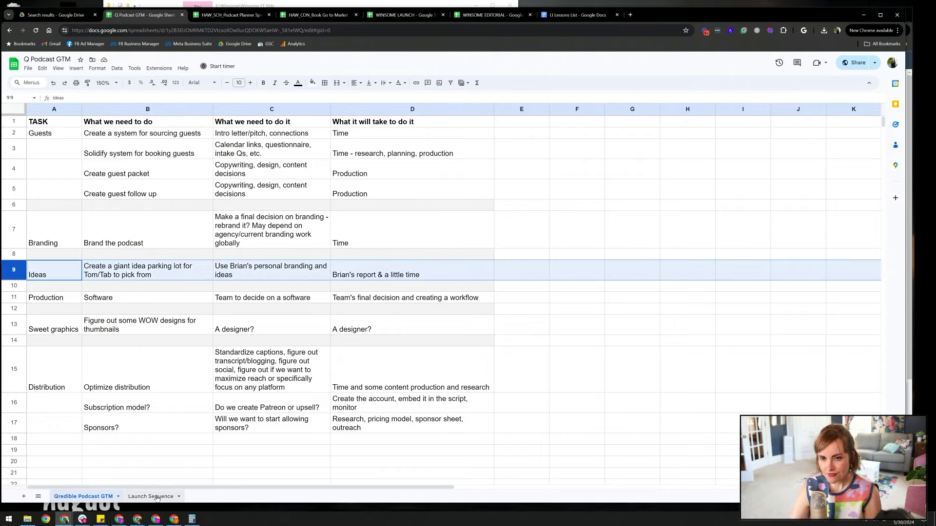
left_click(14, 298)
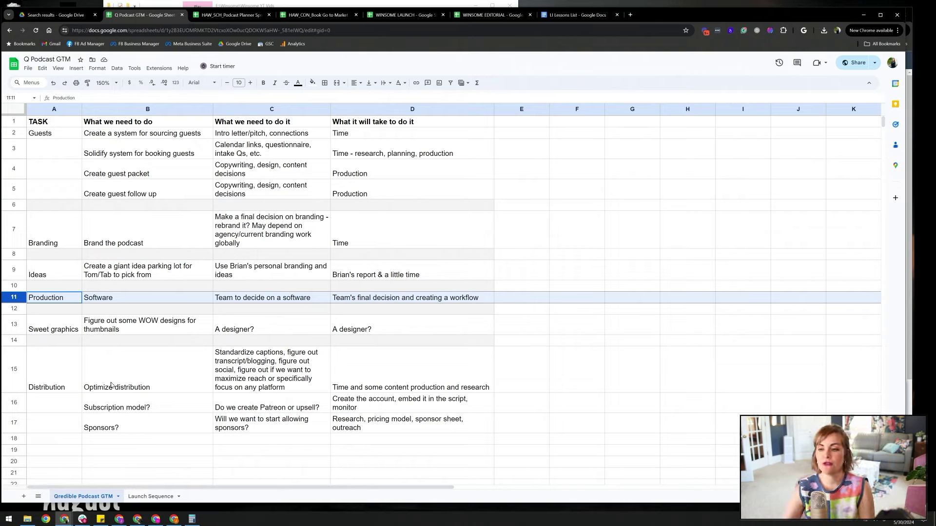
- Select row 13, the Sweet graphics thumbnail-design task
left_click(20, 325)
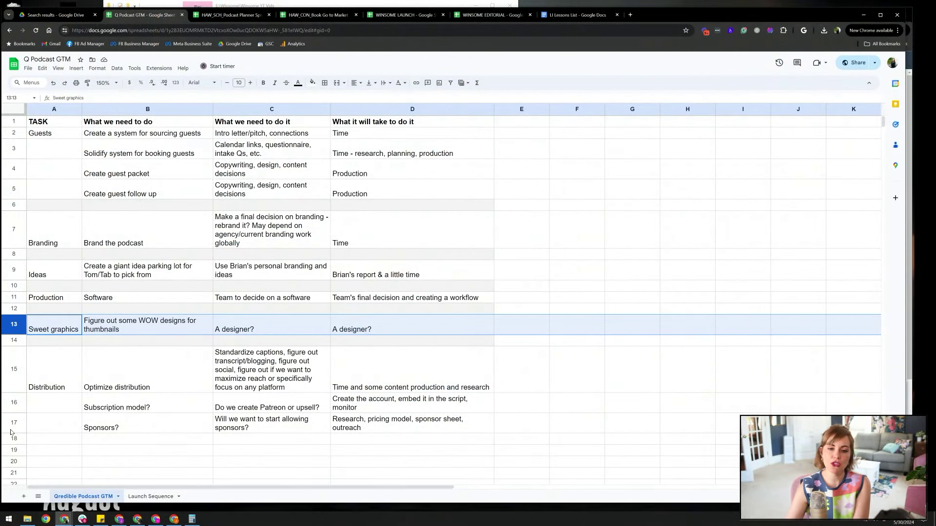
left_click(14, 363)
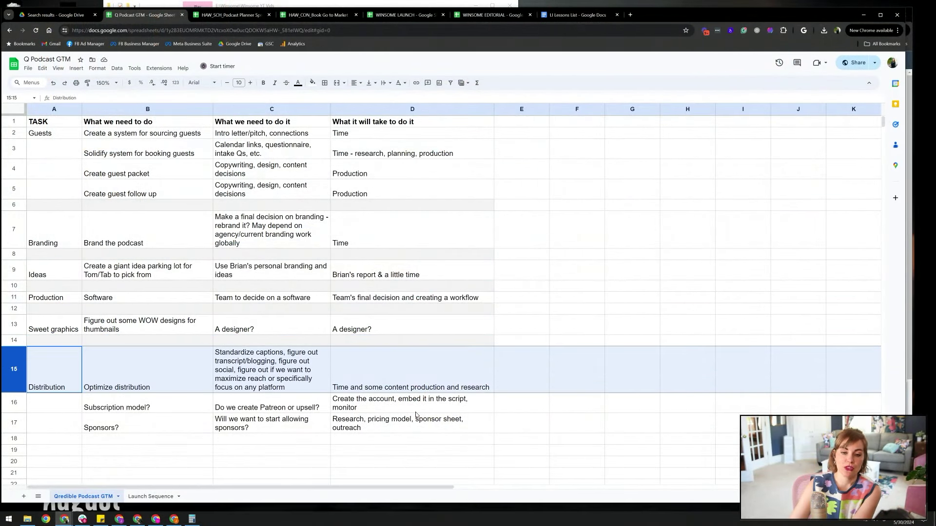
scroll(417, 414, "down", 3)
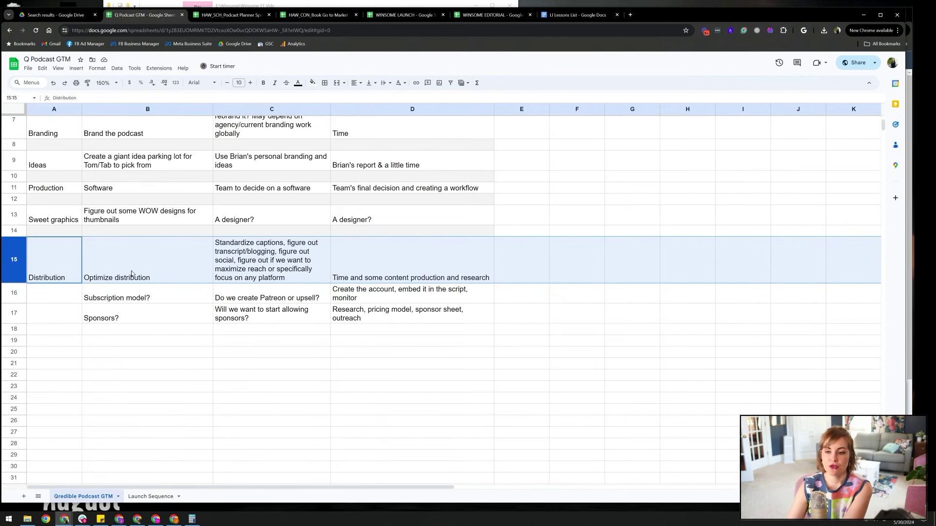
key("Right")
key("Right")
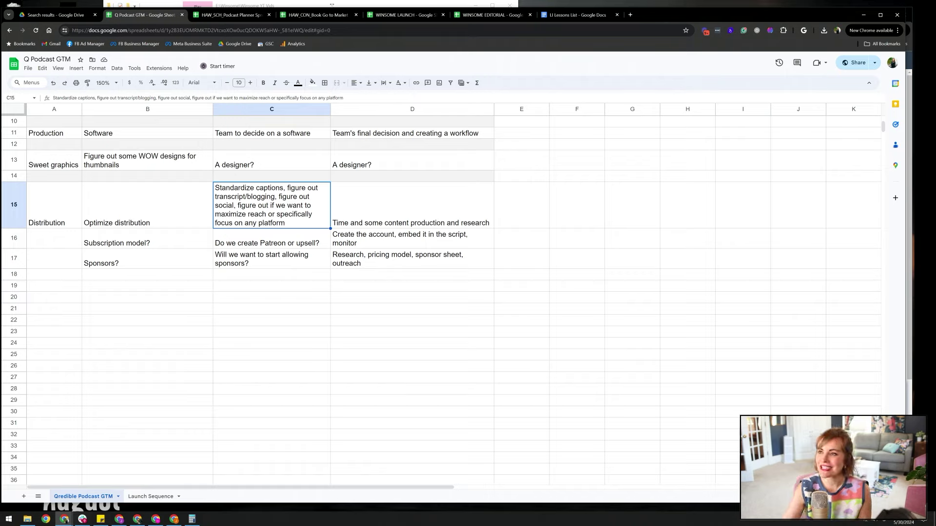
- On the Launch Sequence sheet, wrap the All players note in A15 onto two lines
left_click(167, 502)
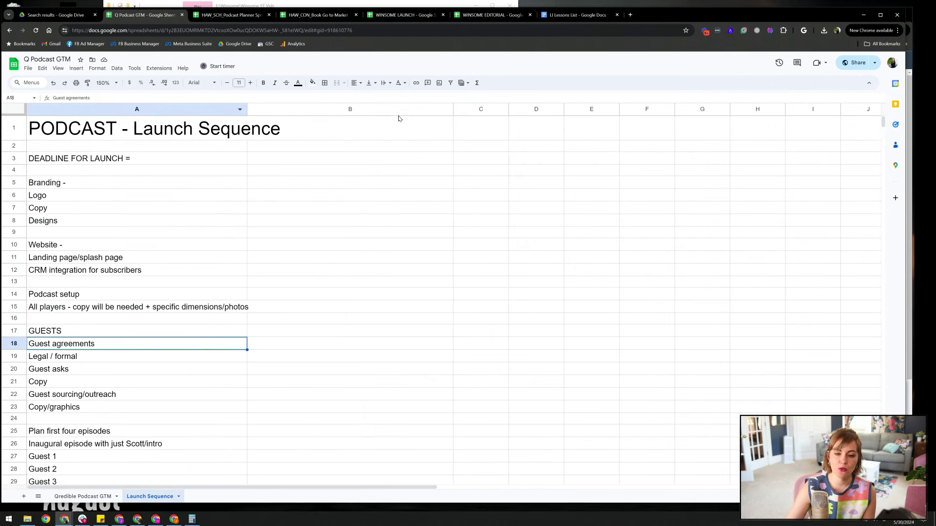
left_click(204, 162)
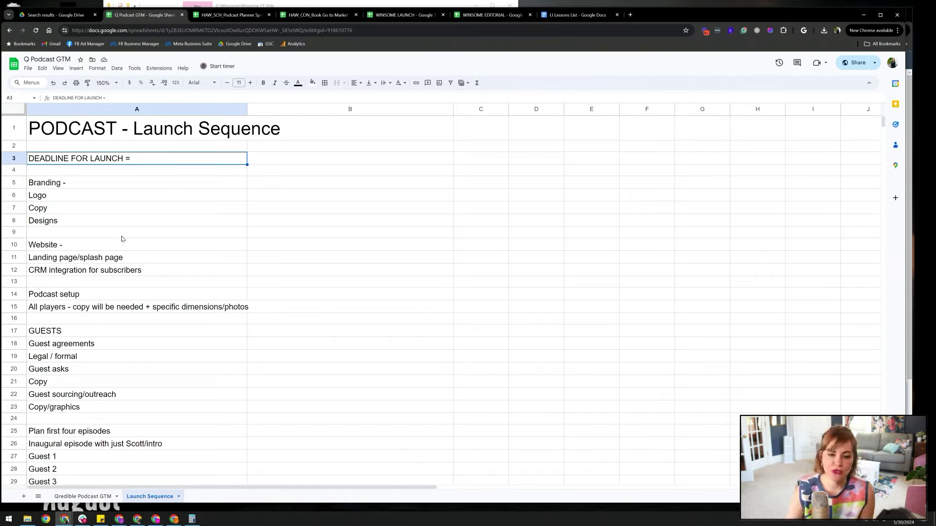
left_click_drag(82, 263, 82, 273)
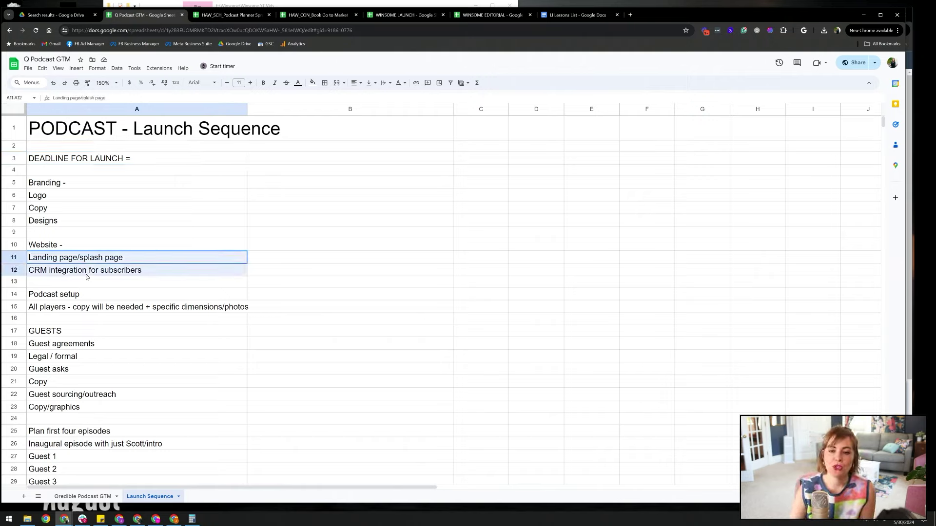
left_click(159, 310)
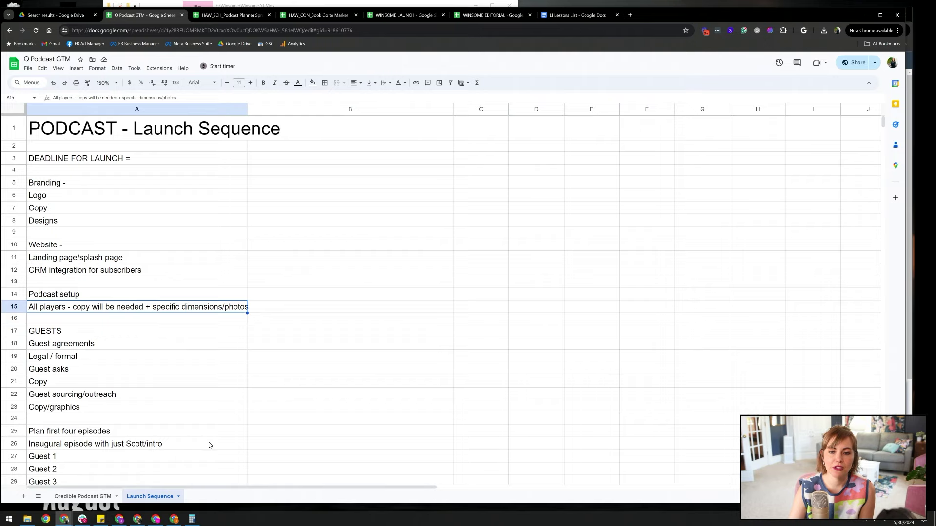
left_click(383, 82)
left_click(401, 101)
left_click(334, 305)
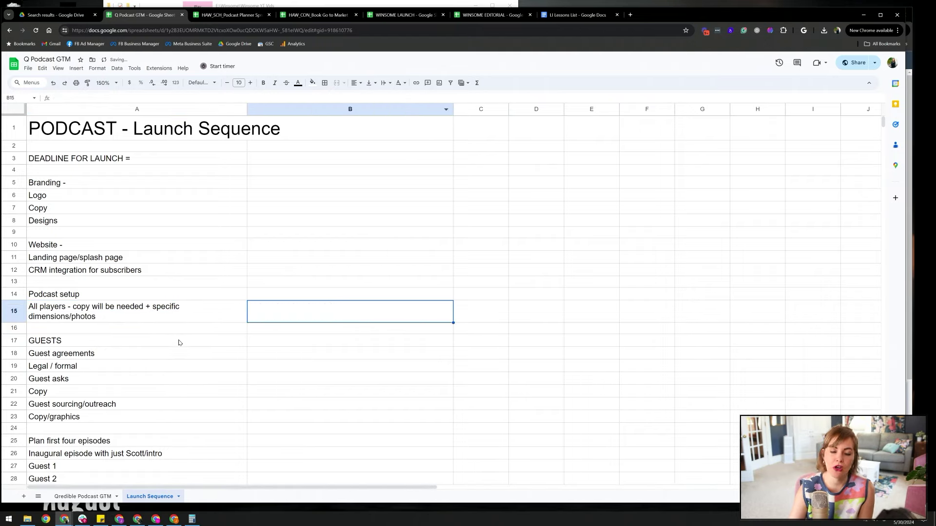
- Look over the Legal / formal guest and Guest asks tasks, then switch to the podcast planner
scroll(180, 340, "down", 1)
left_click(76, 308)
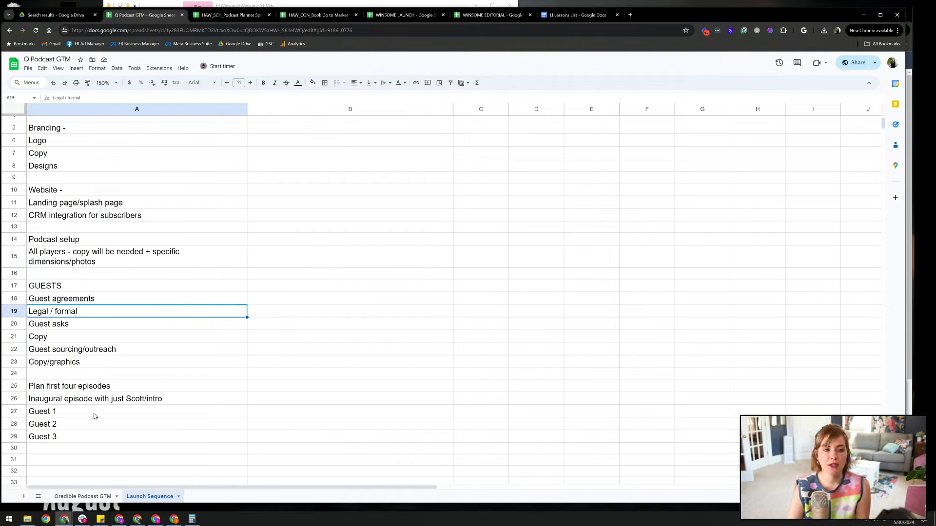
left_click(155, 328)
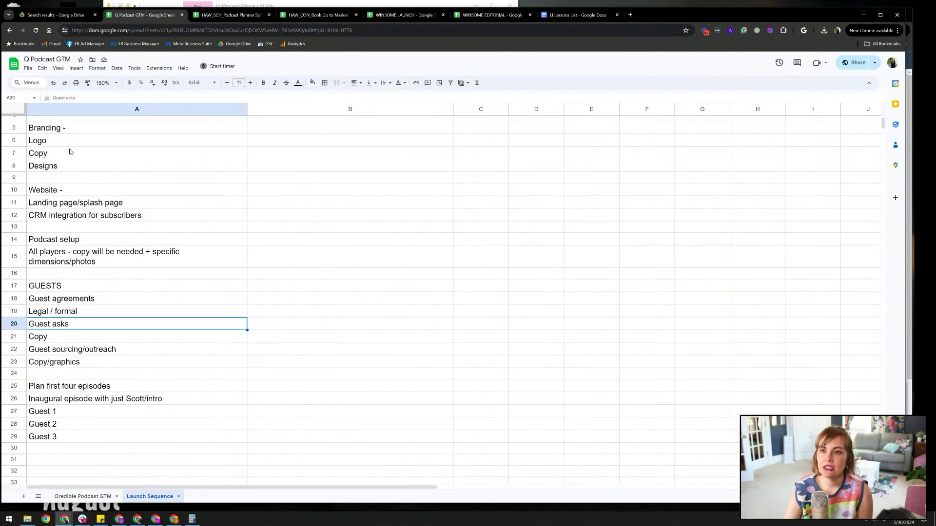
left_click(222, 16)
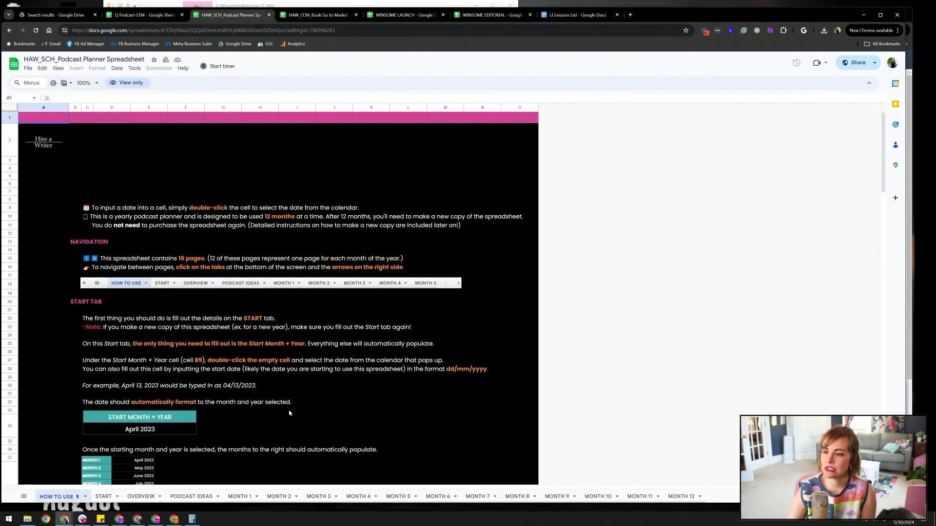
- Read through the How to Use instructions, then view the START and Podcast Overview sheets
scroll(207, 351, "down", 3)
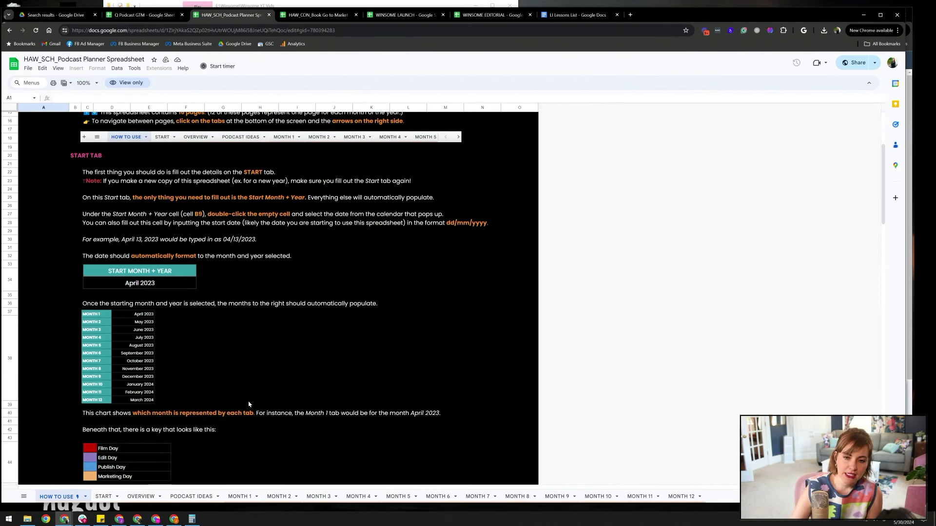
scroll(234, 422, "down", 3)
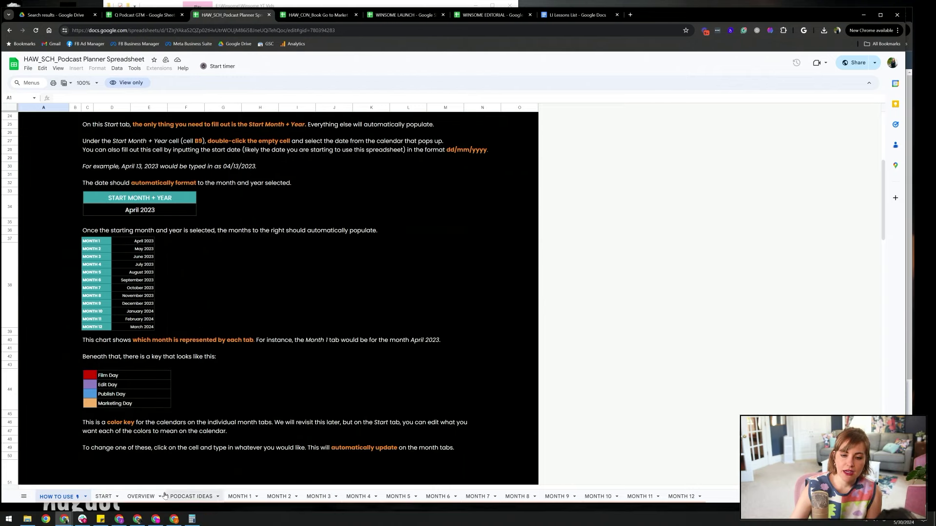
left_click(104, 496)
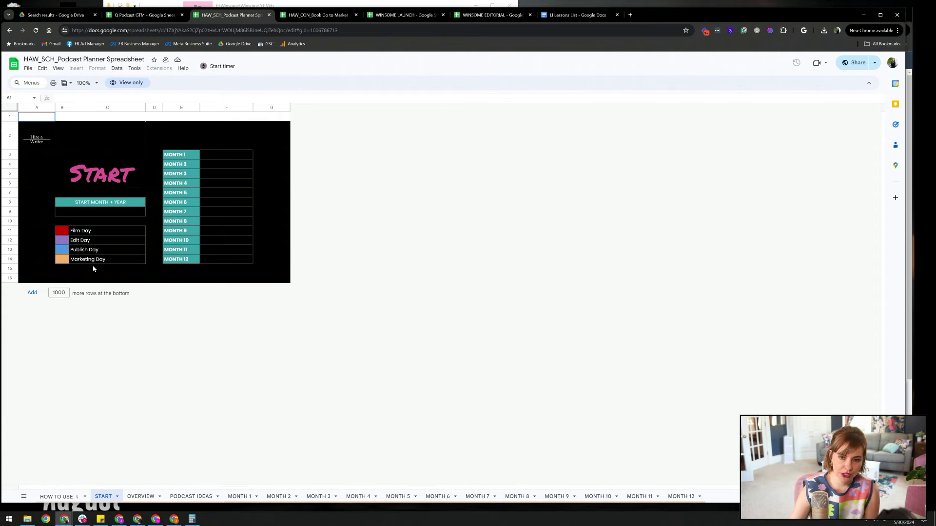
left_click(151, 498)
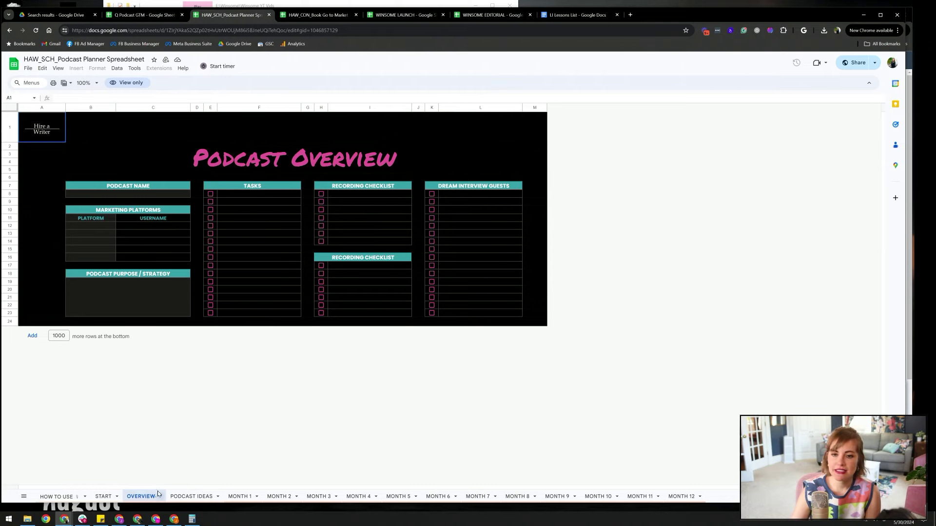
- Inspect the Podcast Ideas sheet's idea cell B33, a Status cell and notes cell H21
left_click(197, 496)
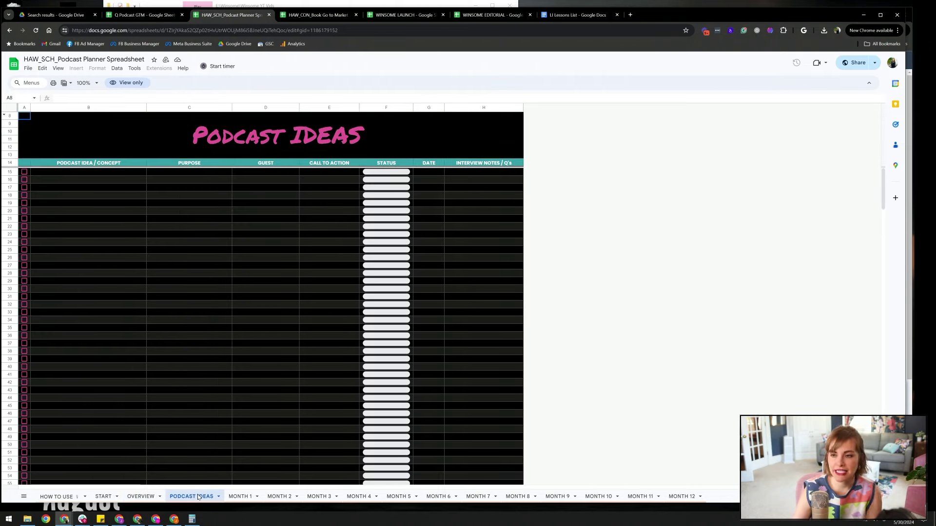
left_click_drag(117, 182, 110, 313)
left_click(111, 314)
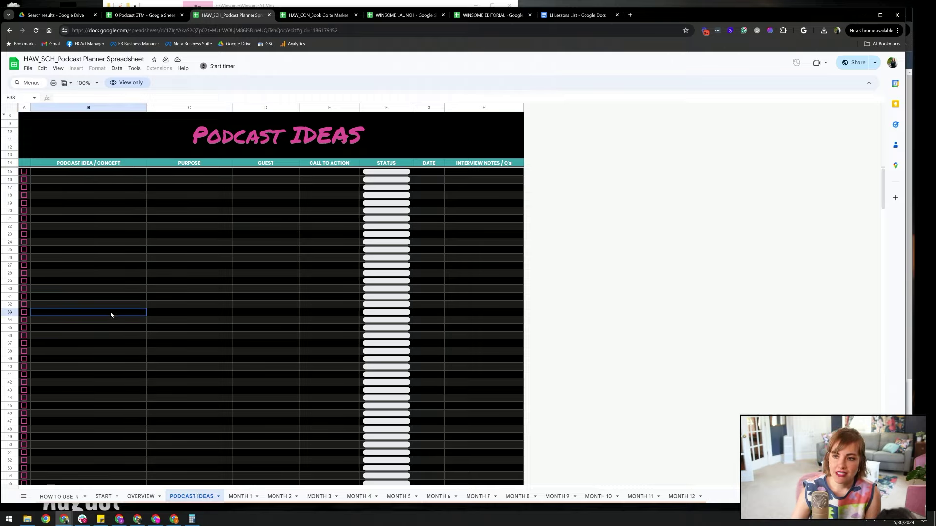
left_click(383, 173)
left_click(483, 218)
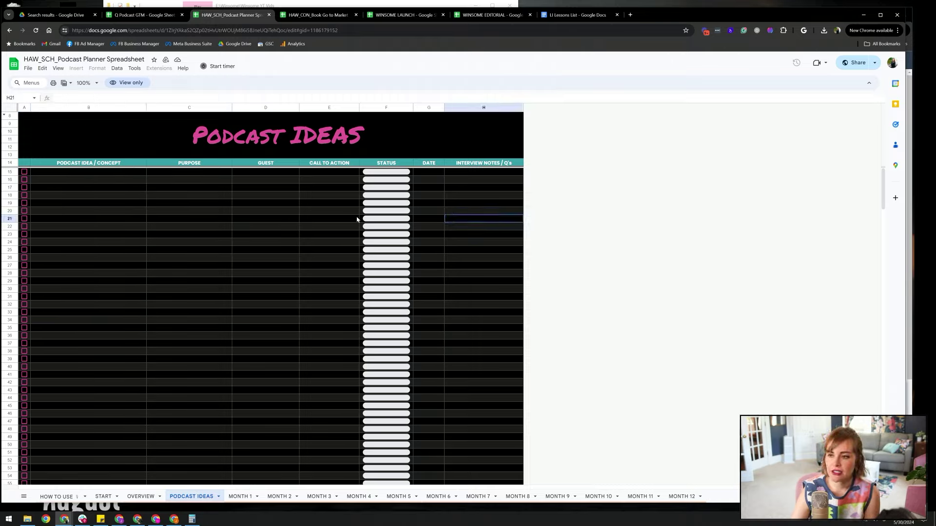
left_click(241, 497)
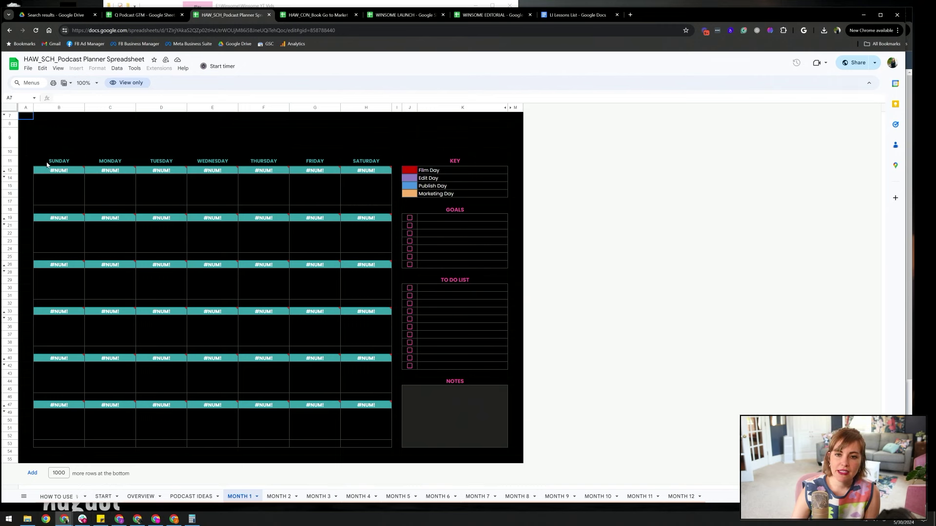
- Revisit How to Use, then on MONTH 1 check the out-of-range EOMONTH error behind a #NUM! date
left_click(73, 501)
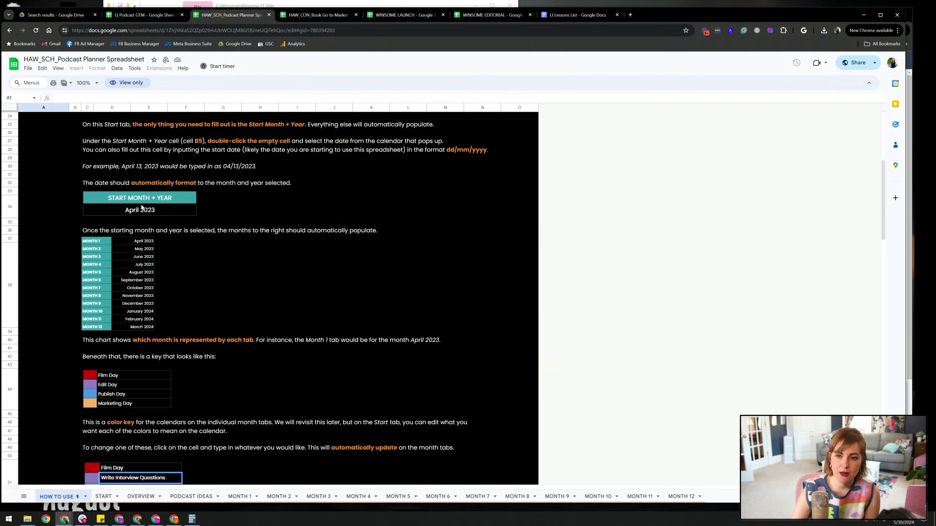
left_click(238, 498)
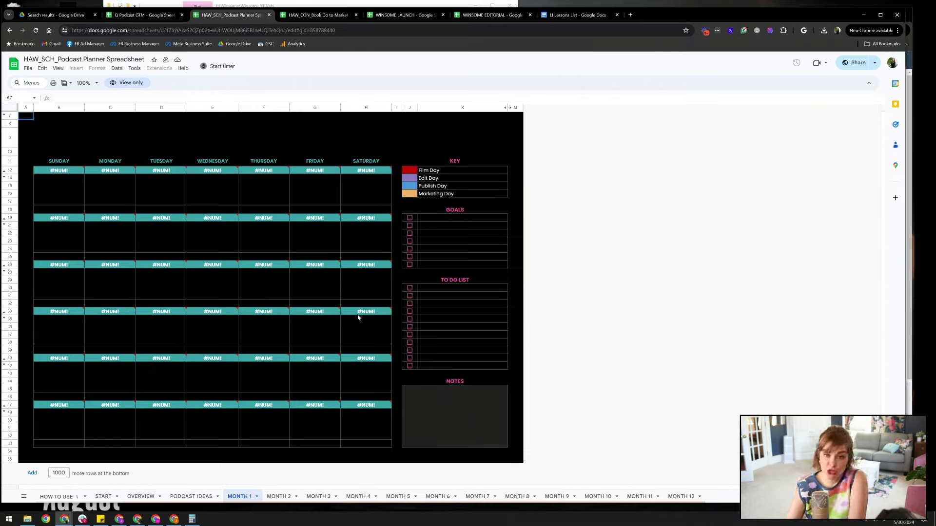
mouse_move(190, 411)
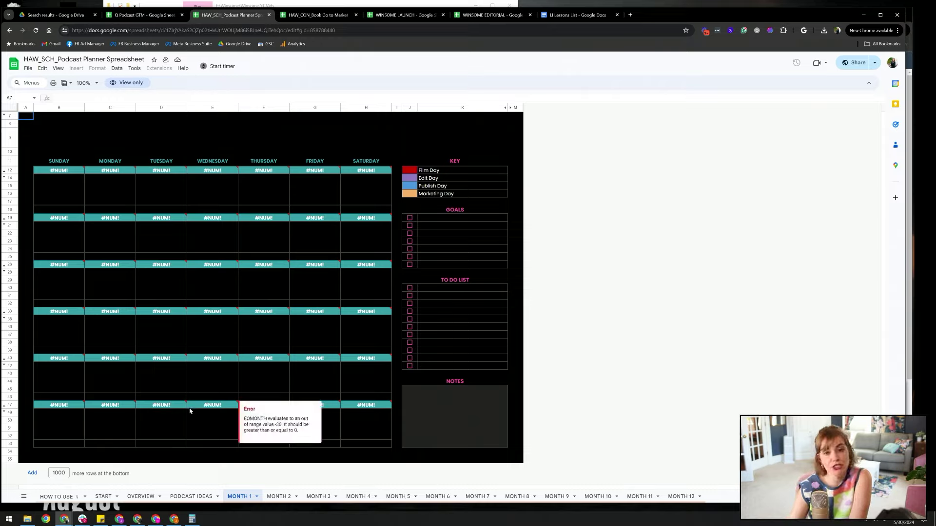